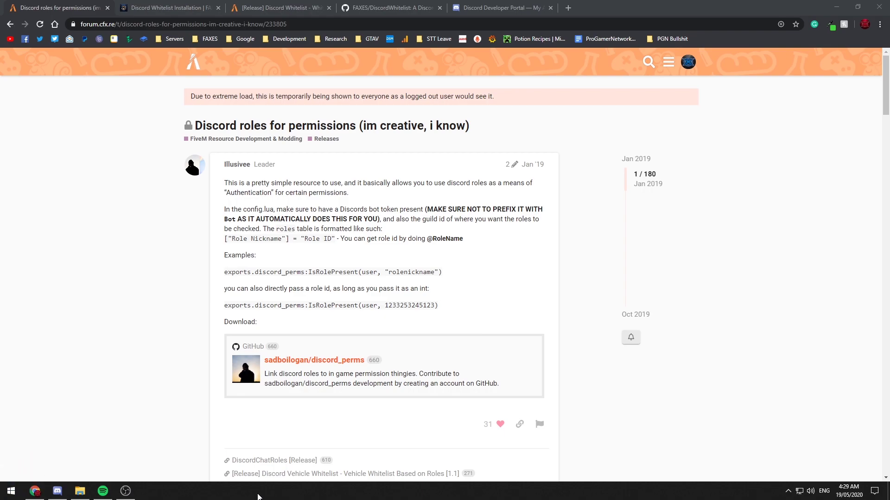
# - Bring up the FAXES Discord Whitelist Installation documentation in Chrome
pyautogui.scroll(-1, 251, 149)
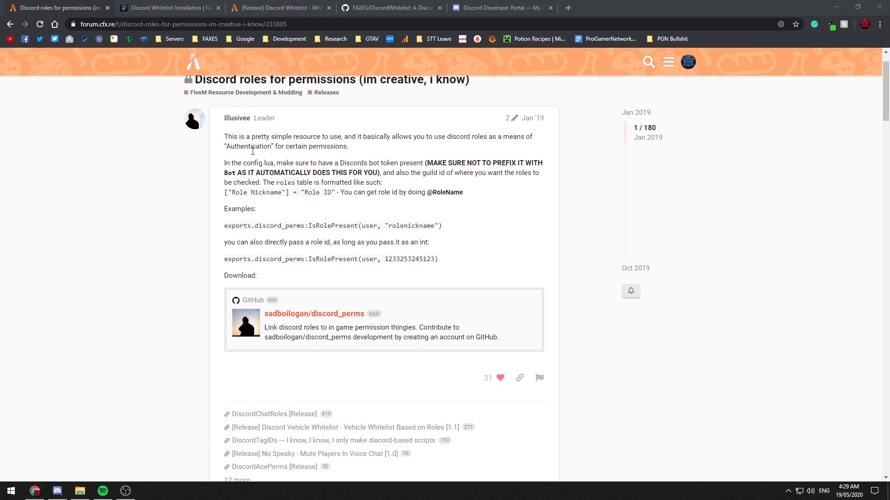
pyautogui.scroll(1, 253, 151)
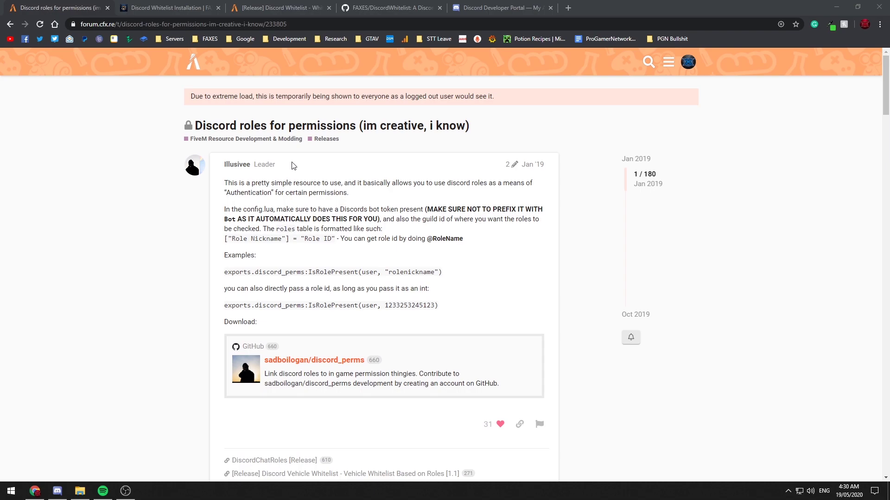
pyautogui.click(155, 7)
pyautogui.click(396, 310)
pyautogui.scroll(-1, 401, 313)
pyautogui.scroll(1, 404, 314)
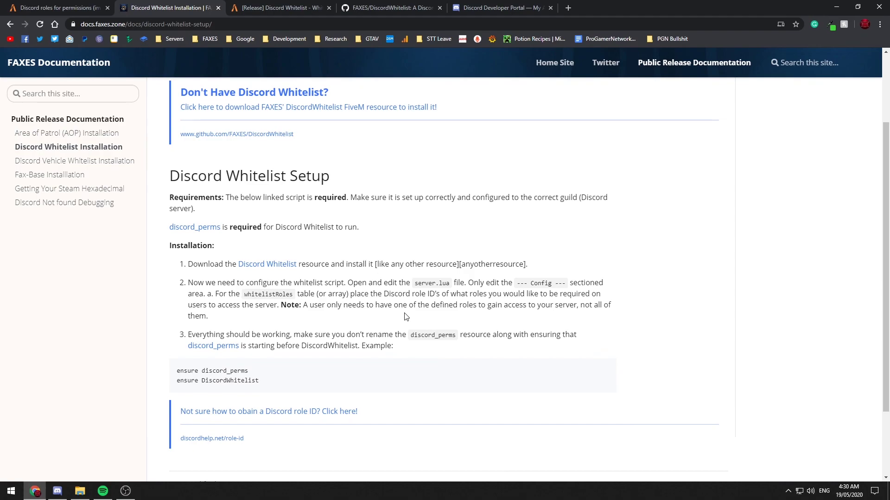
# - Follow the discord_perms release post to its GitHub repository, closing the older duplicate forum tab
pyautogui.click(189, 230)
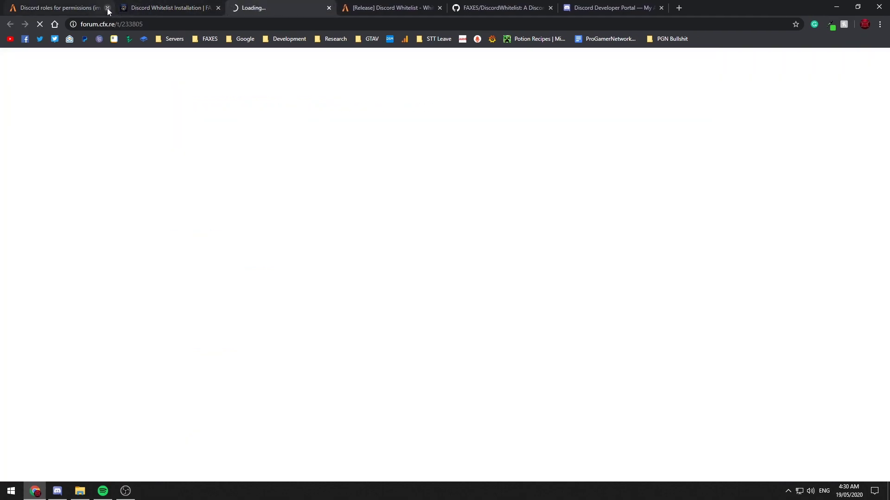
pyautogui.click(107, 8)
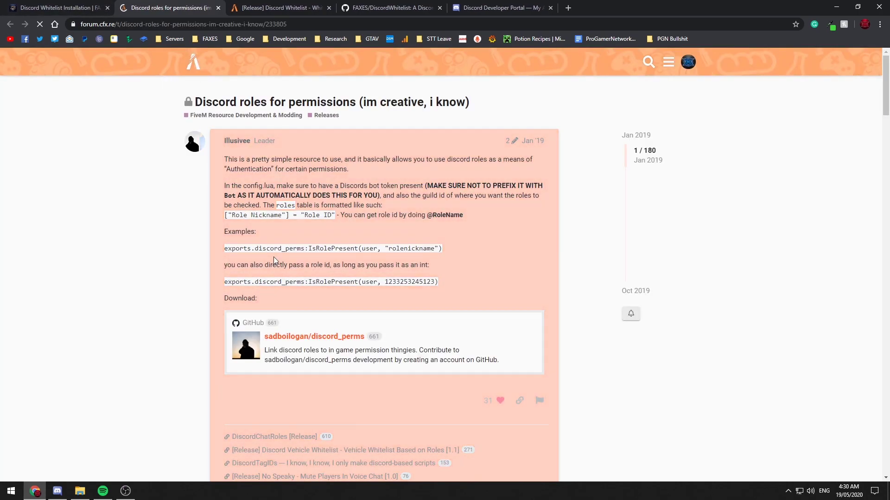
pyautogui.click(312, 336)
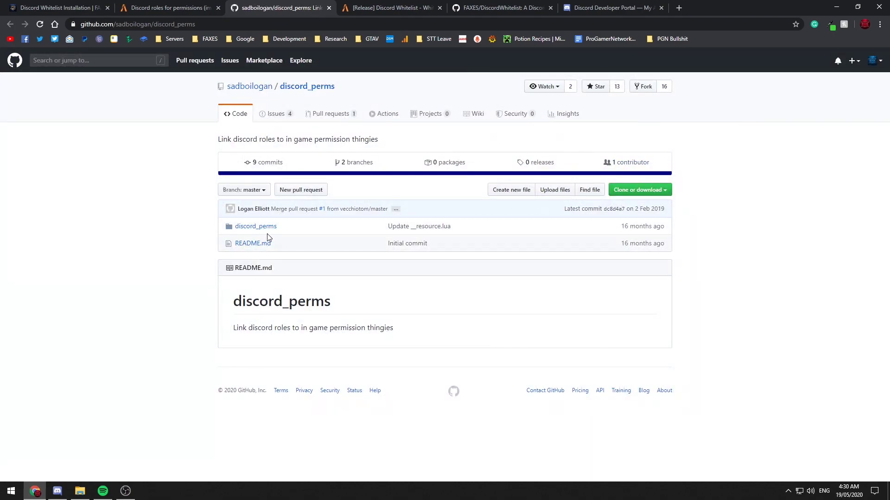
# - Download the discord_perms repository as a ZIP and open the downloaded archive
pyautogui.click(656, 189)
pyautogui.click(631, 265)
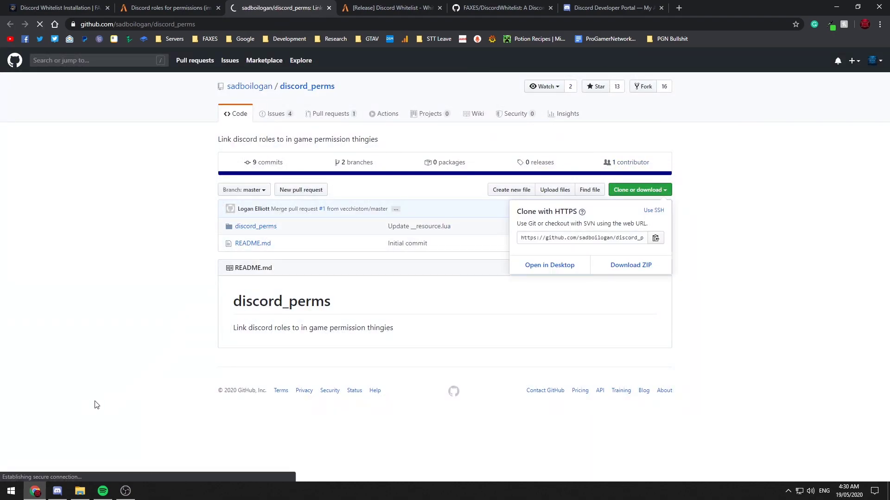
pyautogui.click(49, 470)
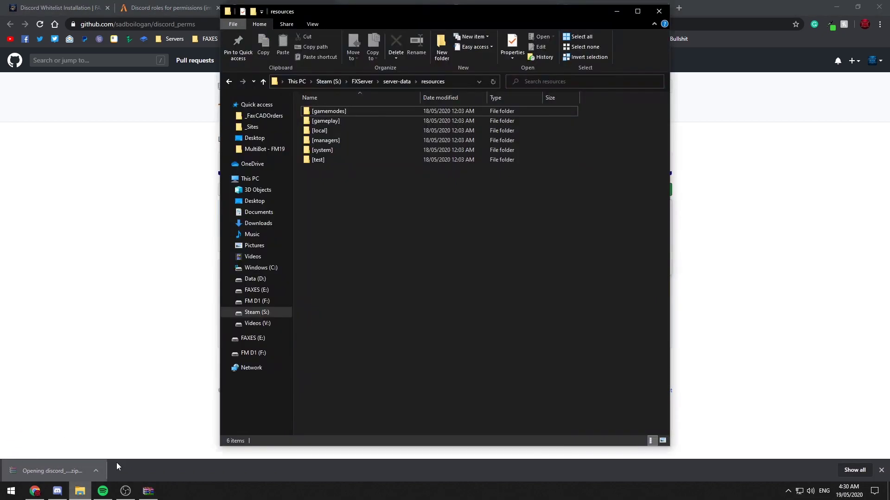
# - Extract the discord_perms folder from the ZIP into the FXServer resources folder and open its config.lua
pyautogui.moveTo(416, 19); pyautogui.dragTo(615, 27)
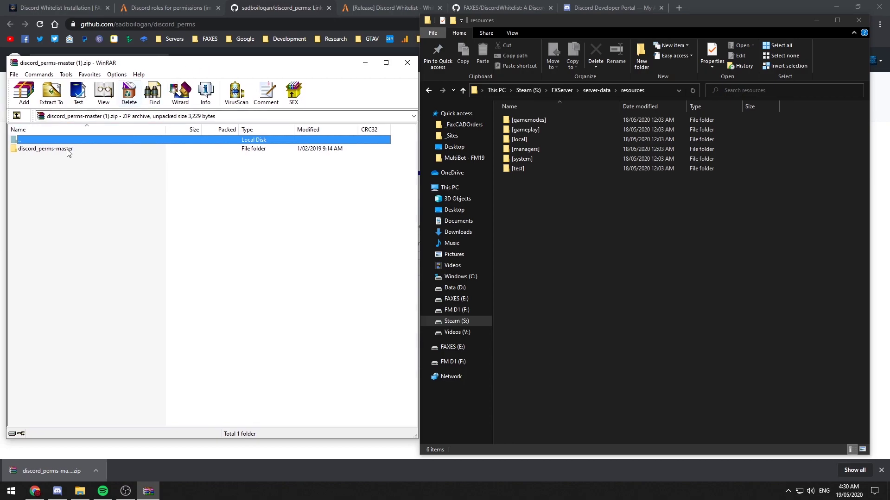
pyautogui.doubleClick(59, 150)
pyautogui.click(45, 150)
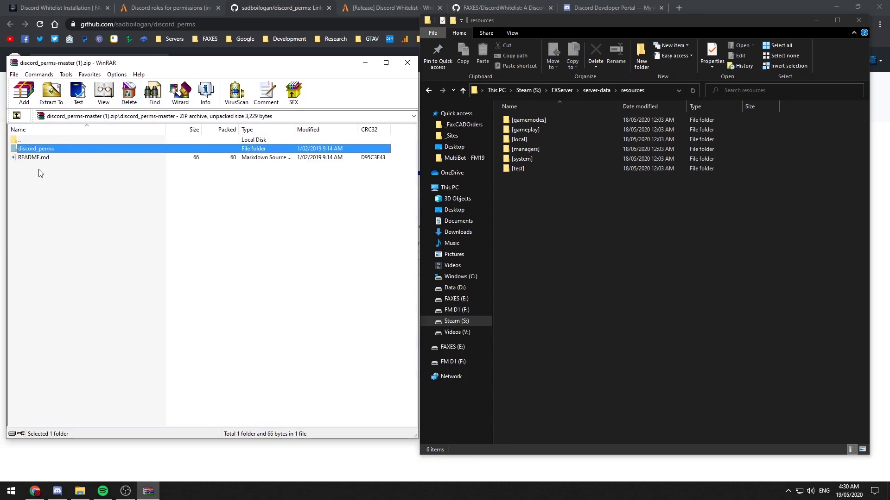
pyautogui.moveTo(37, 151); pyautogui.dragTo(600, 230)
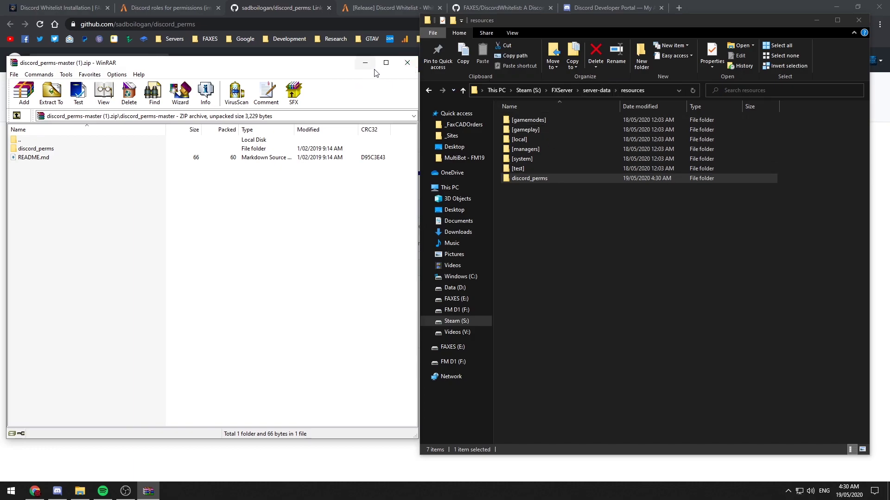
pyautogui.click(408, 64)
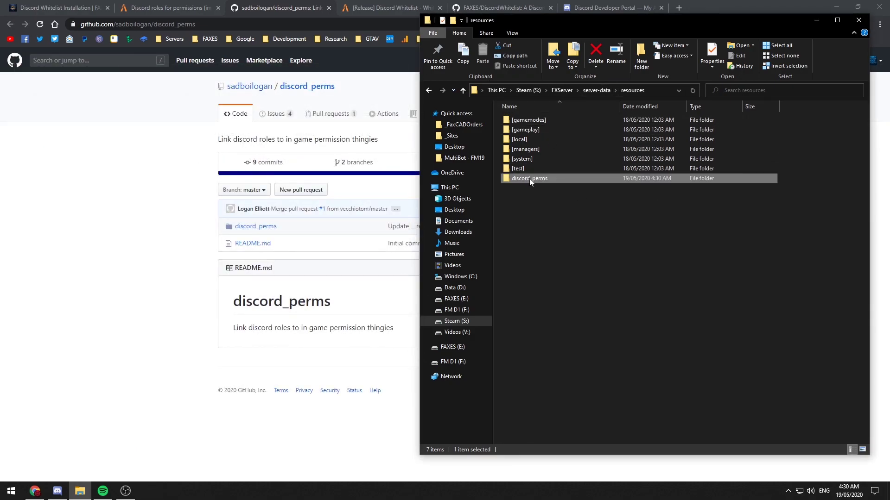
pyautogui.doubleClick(530, 179)
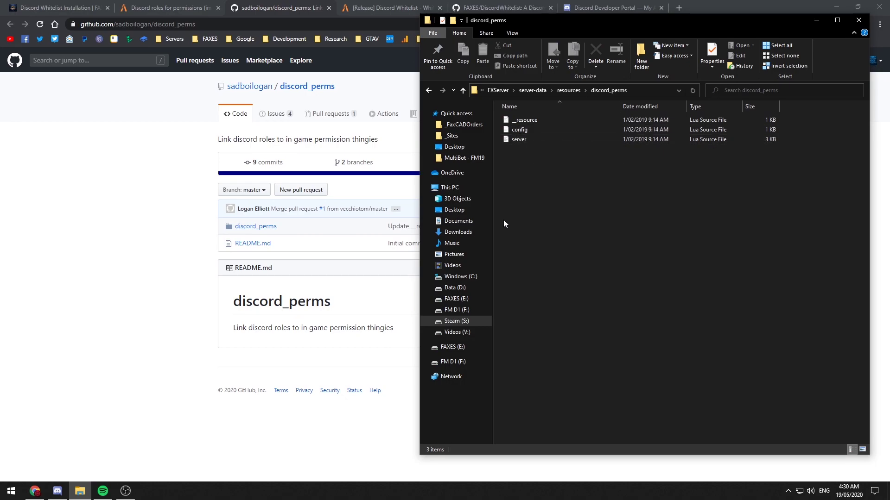
pyautogui.doubleClick(532, 129)
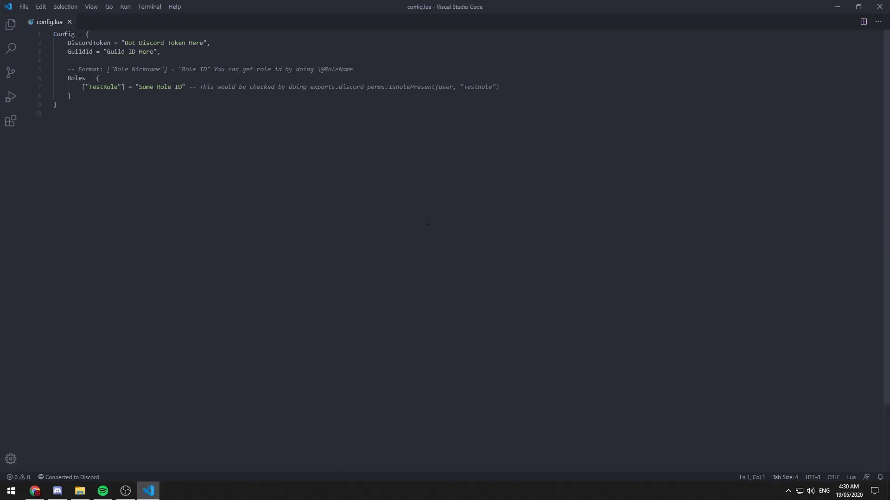
# - Highlight the TestRole role entry and the DiscordToken and GuildId settings in config.lua
pyautogui.moveTo(97, 88); pyautogui.dragTo(236, 87)
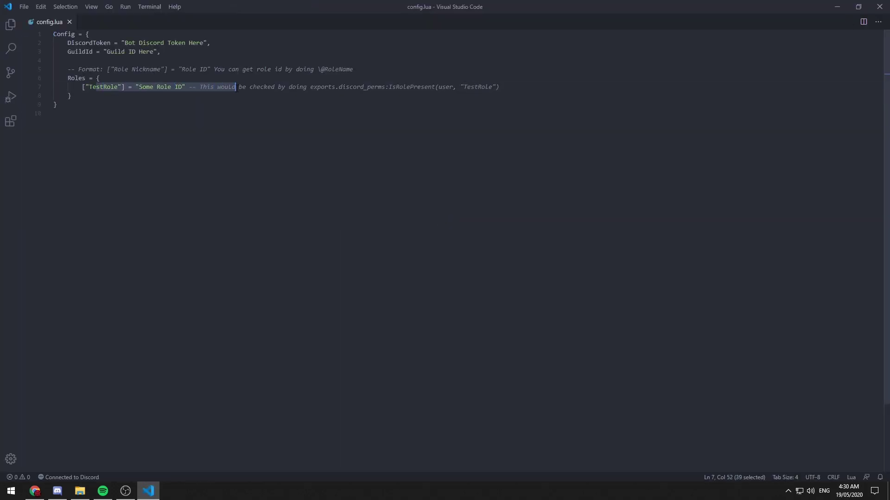
pyautogui.click(157, 88)
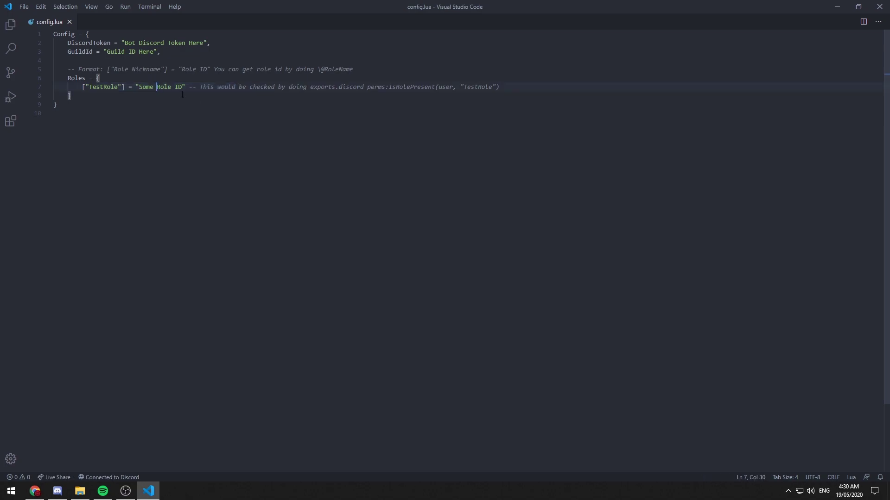
pyautogui.doubleClick(96, 88)
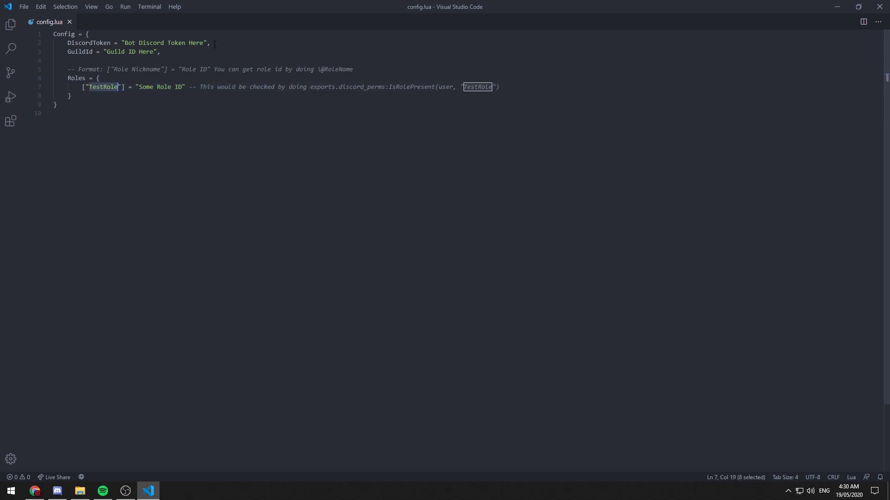
pyautogui.doubleClick(81, 43)
pyautogui.doubleClick(78, 52)
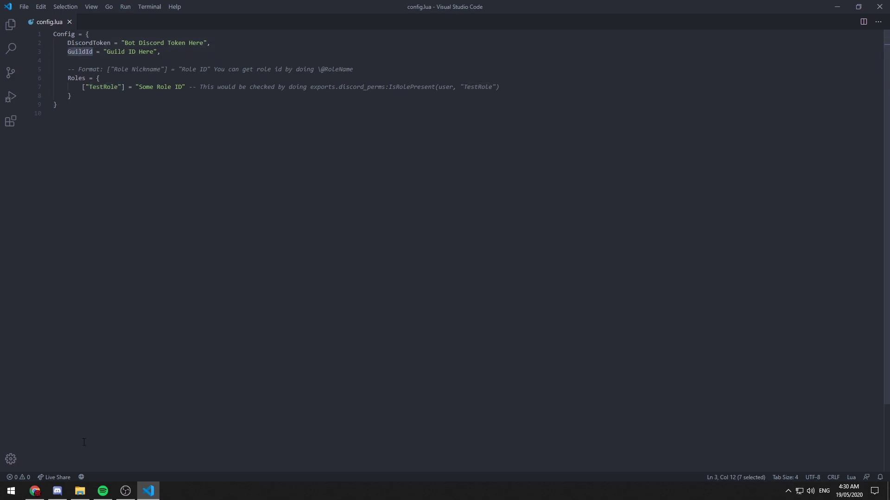
pyautogui.click(58, 491)
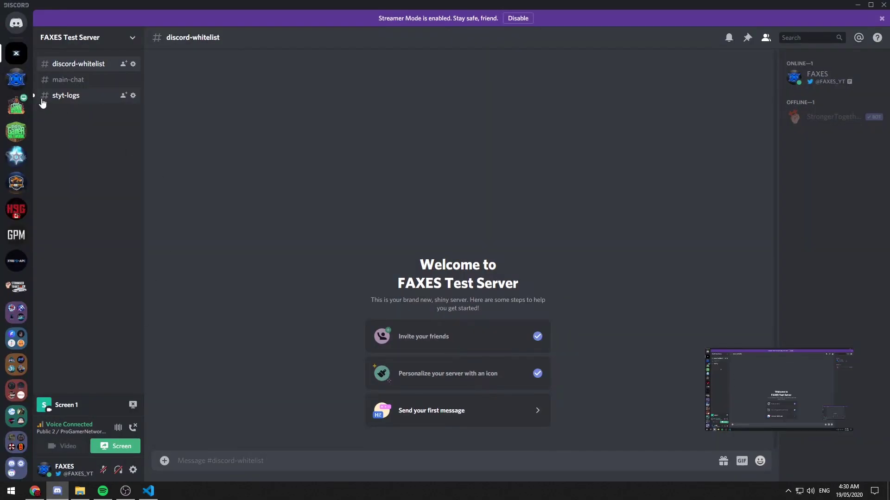
# - Copy the FAXES Test Server ID and paste it over 'Guild ID Here' in config.lua
pyautogui.rightClick(14, 57)
pyautogui.click(46, 234)
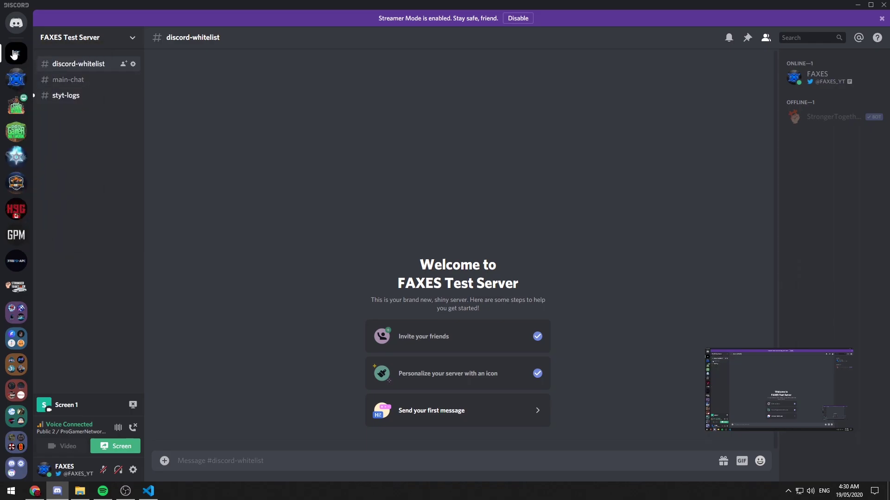
pyautogui.click(148, 492)
pyautogui.moveTo(155, 51); pyautogui.dragTo(107, 51)
pyautogui.hotkey('ctrl', 'v')
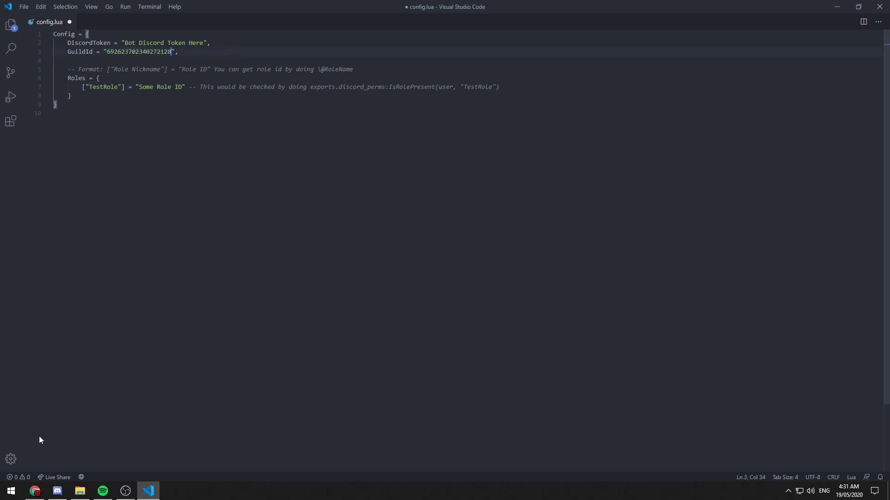
# - Reopen the server and FAXES member context menus in Discord, dismissing both unused
pyautogui.click(35, 492)
pyautogui.click(57, 491)
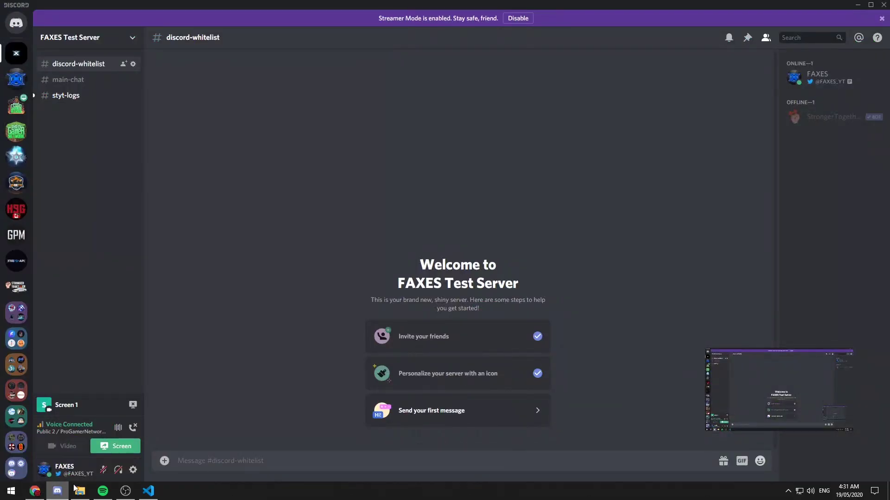
pyautogui.rightClick(16, 59)
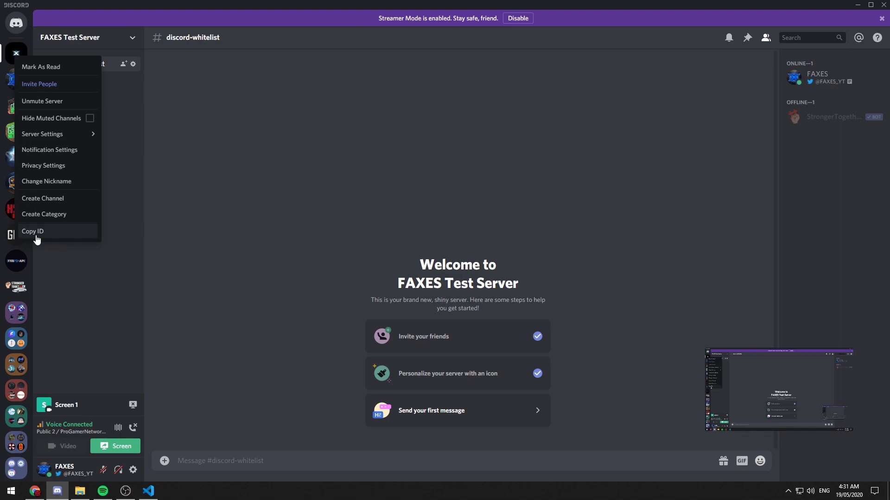
pyautogui.click(227, 264)
pyautogui.rightClick(820, 77)
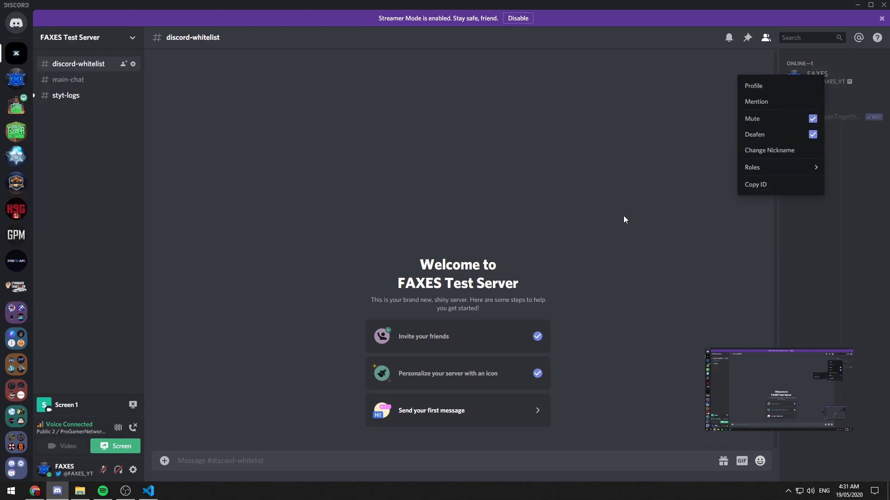
pyautogui.click(356, 140)
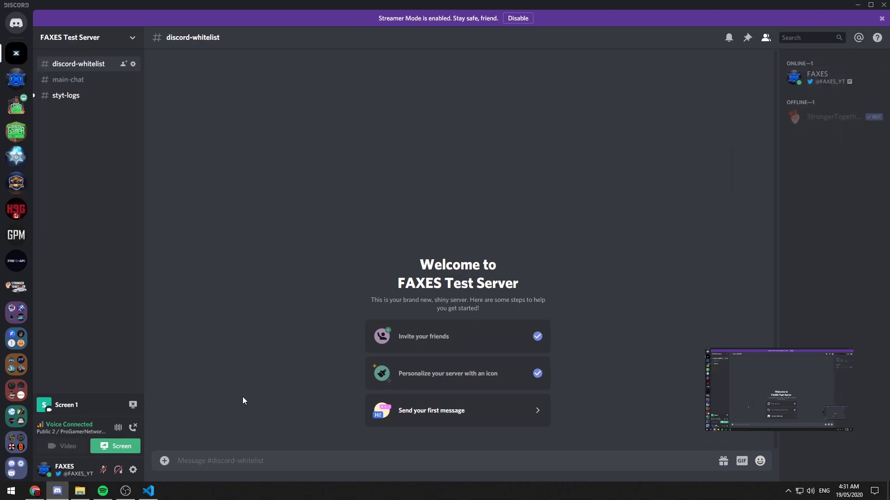
# - Copy Test Video Bot's token from its Bot page in the Discord Developer Portal
pyautogui.click(35, 492)
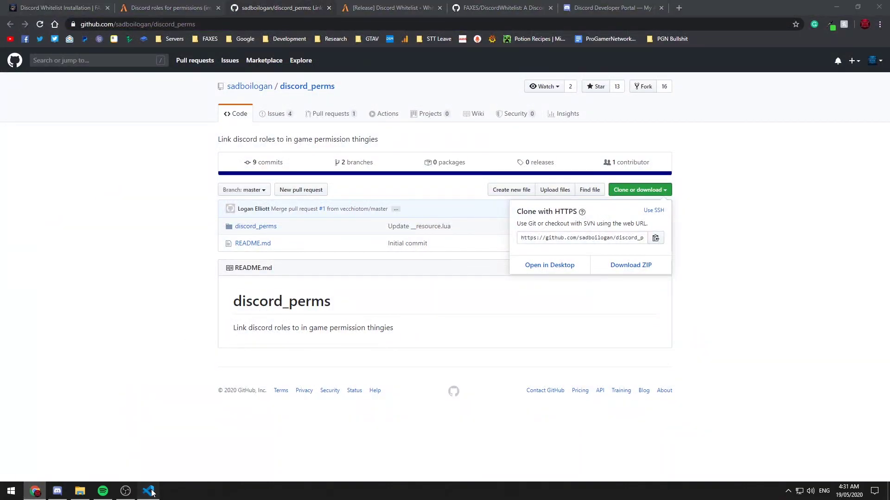
pyautogui.click(149, 491)
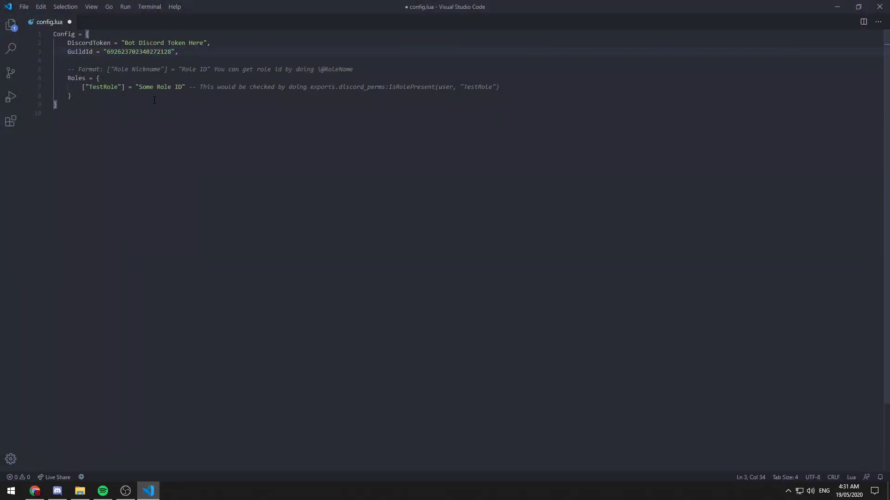
pyautogui.click(35, 491)
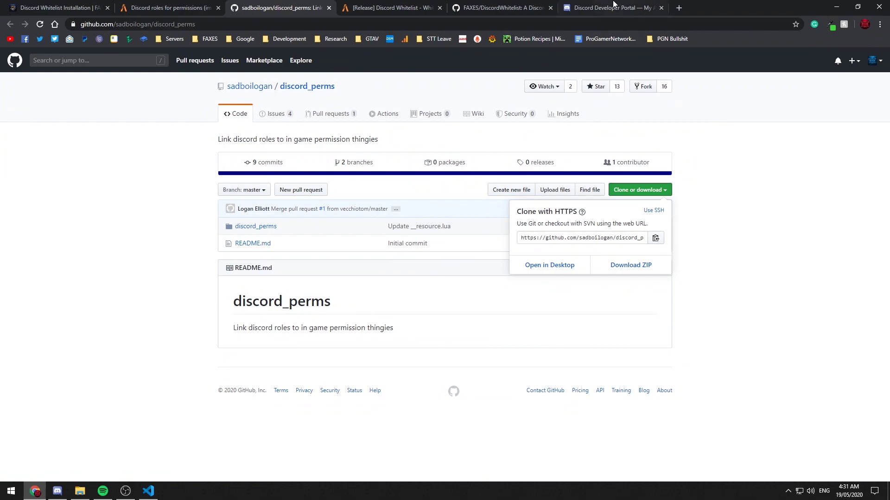
pyautogui.click(609, 7)
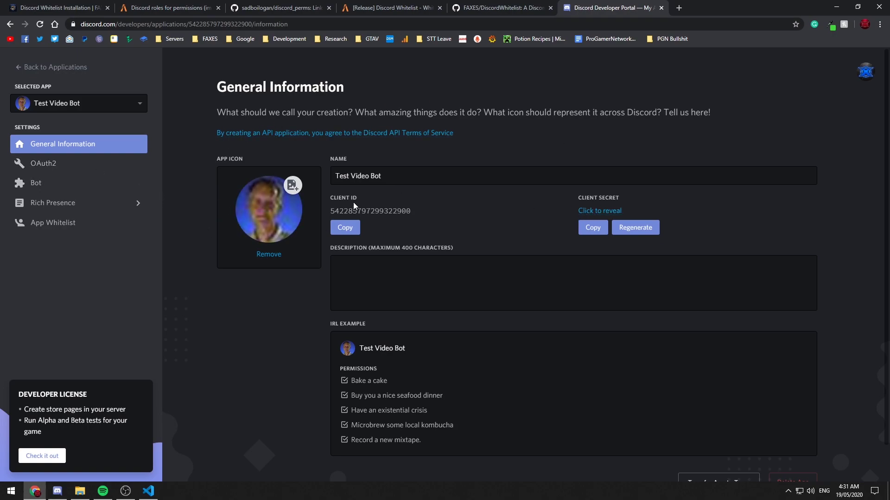
pyautogui.click(62, 186)
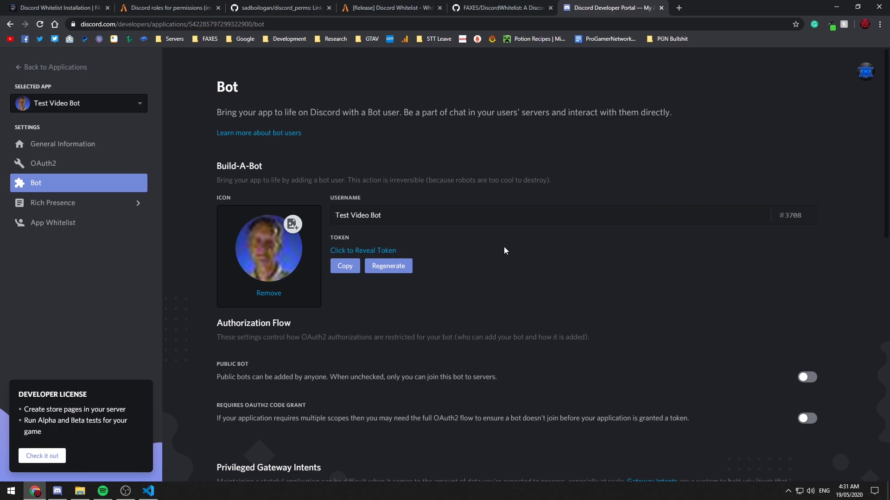
pyautogui.click(345, 266)
# - Paste the bot token over 'Bot Discord Token Here' on line 2, save config.lua, and close VS Code
pyautogui.click(149, 491)
pyautogui.moveTo(203, 43); pyautogui.dragTo(124, 43)
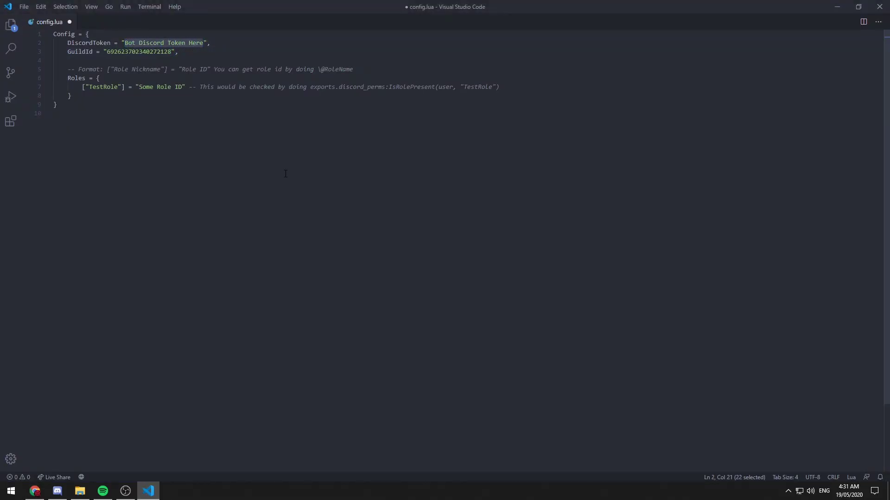
pyautogui.hotkey('ctrl', 'v')
pyautogui.hotkey('ctrl', 's')
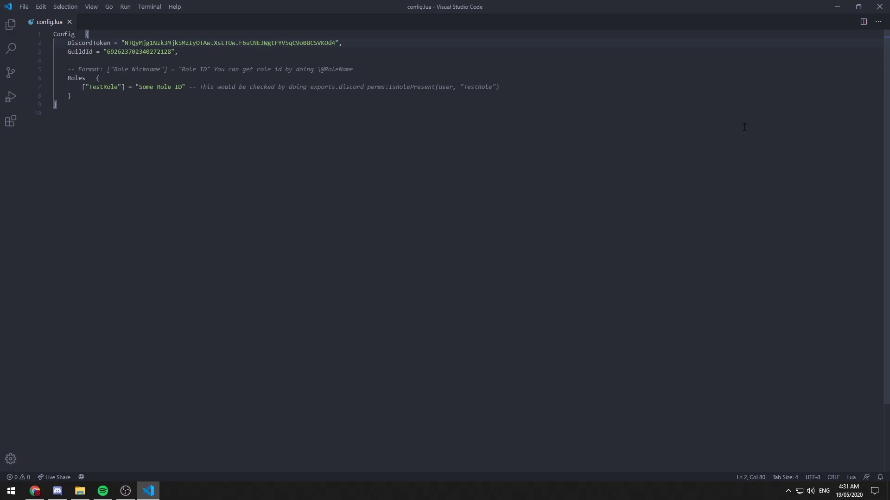
pyautogui.click(879, 7)
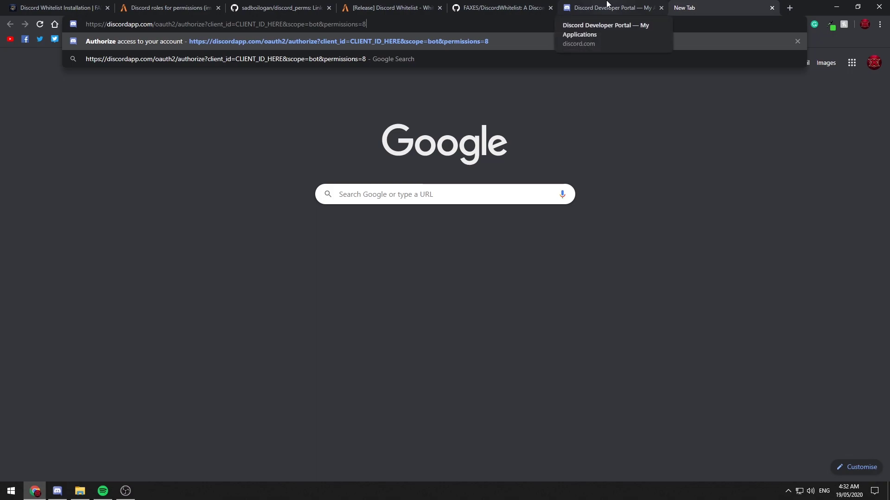
# - Paste Test Video Bot's client ID over CLIENT_ID_HERE in the OAuth URL and load the page
pyautogui.click(576, 3)
pyautogui.click(62, 147)
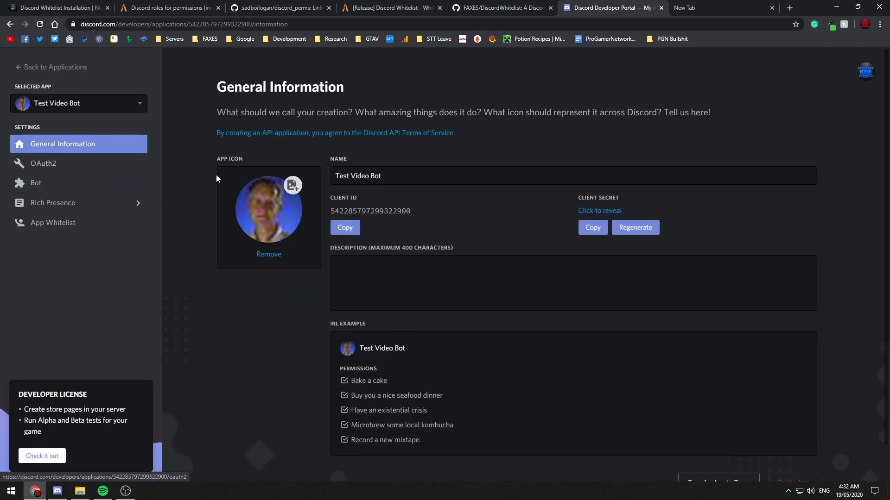
pyautogui.click(345, 228)
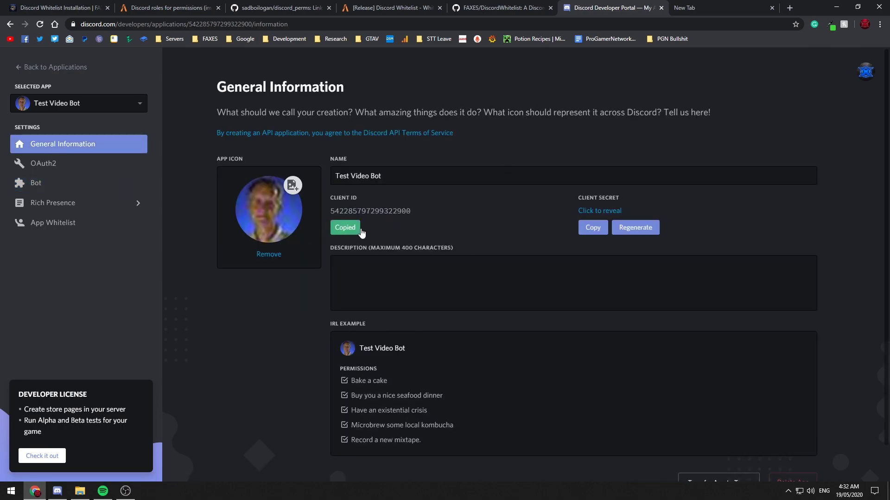
pyautogui.click(693, 8)
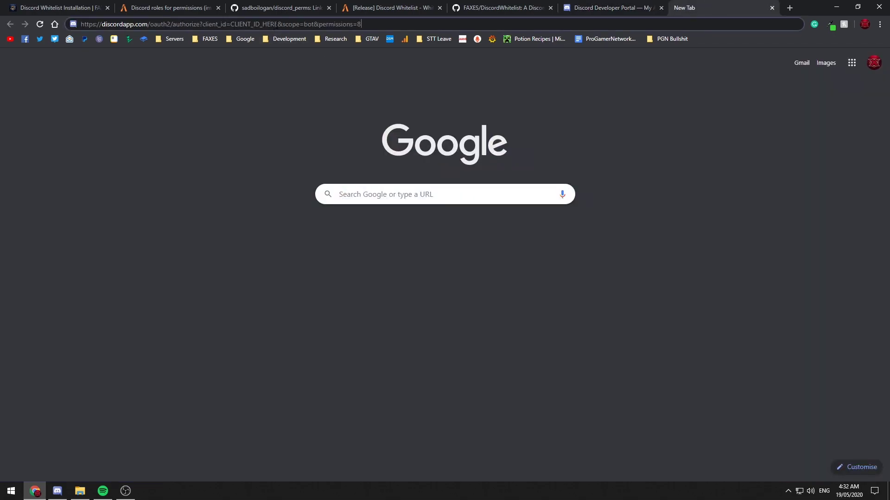
pyautogui.moveTo(278, 23); pyautogui.dragTo(231, 25)
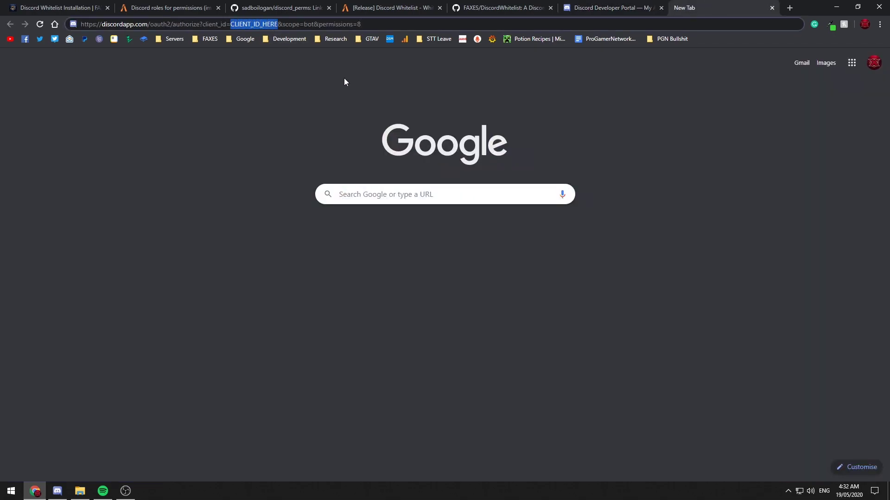
pyautogui.hotkey('ctrl', 'v')
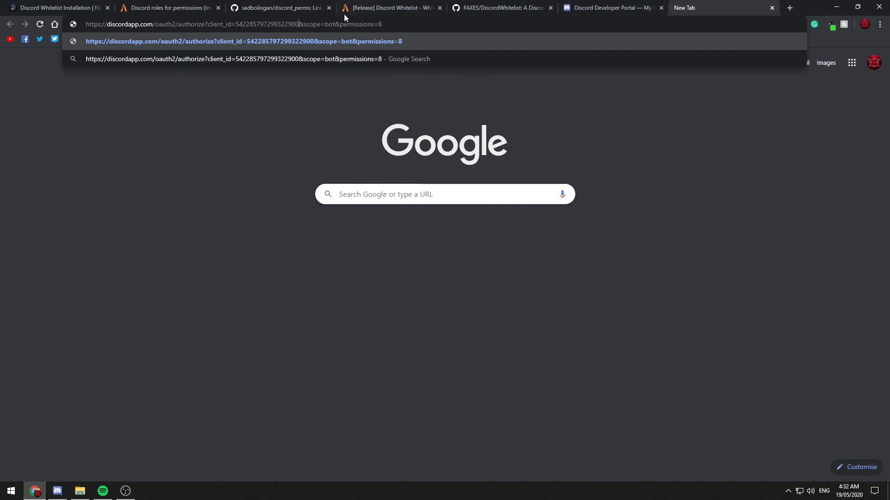
pyautogui.click(448, 41)
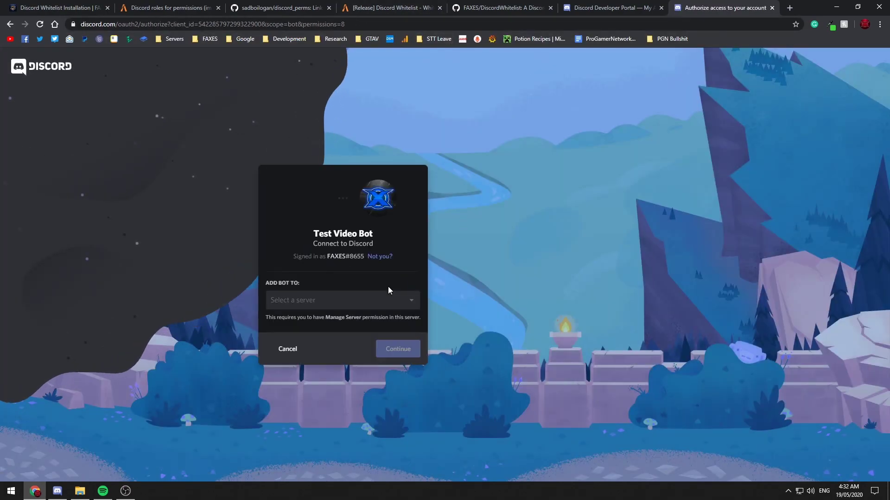
# - Add Test Video Bot to FAXES Test Server with Administrator permission, passing the reCAPTCHA check
pyautogui.click(363, 308)
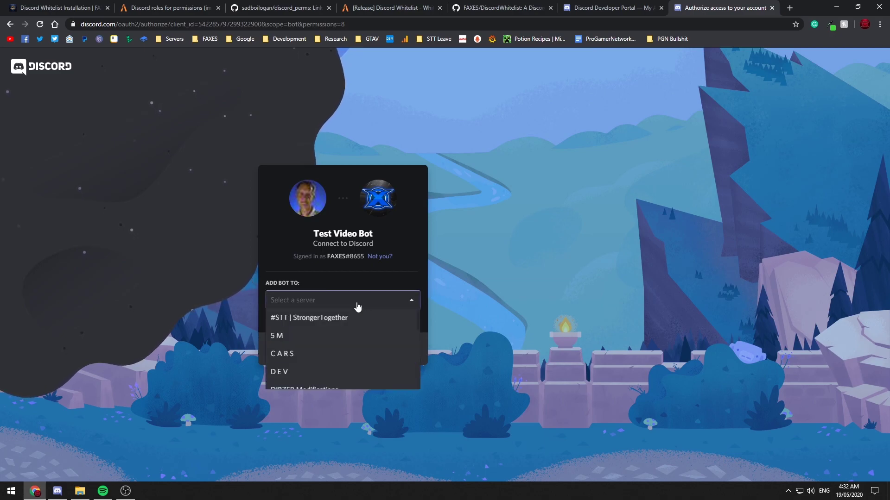
pyautogui.scroll(-3, 346, 318)
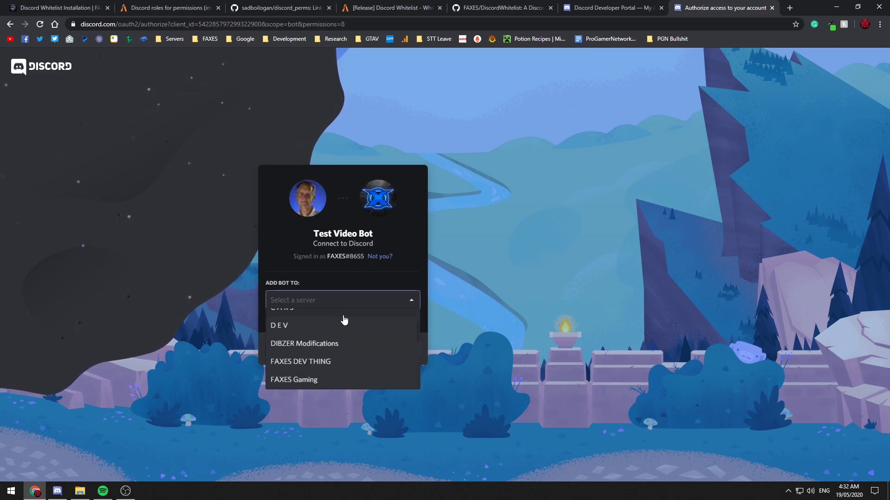
pyautogui.scroll(-1, 342, 319)
pyautogui.click(306, 353)
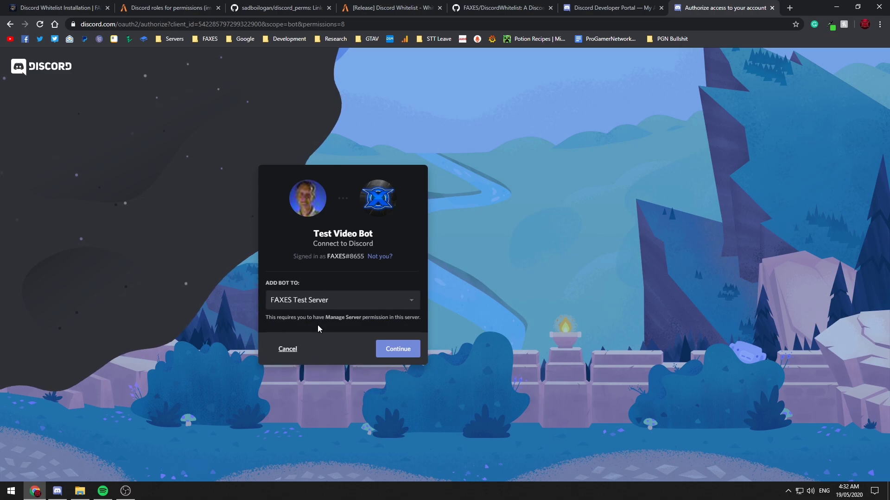
pyautogui.click(393, 351)
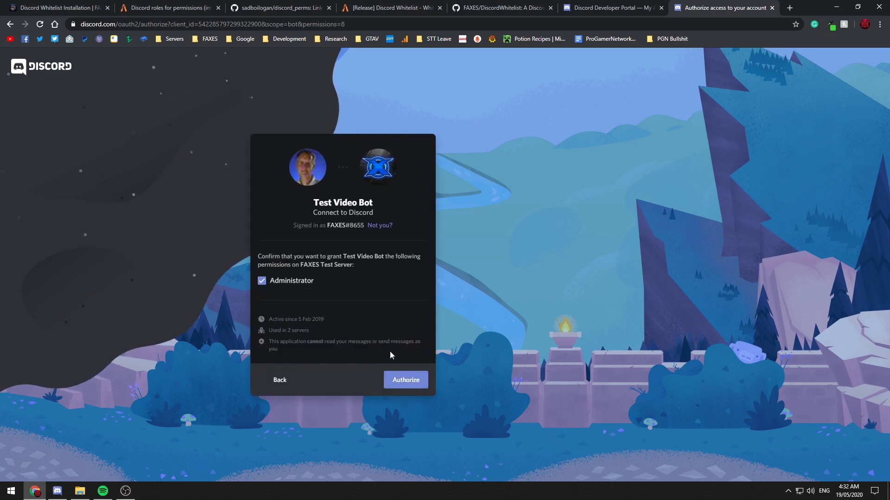
pyautogui.click(415, 388)
pyautogui.click(283, 325)
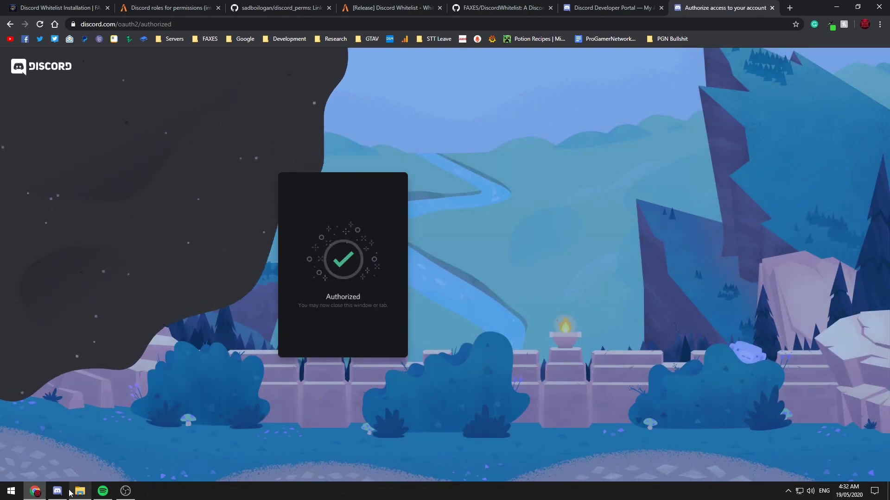
pyautogui.click(57, 491)
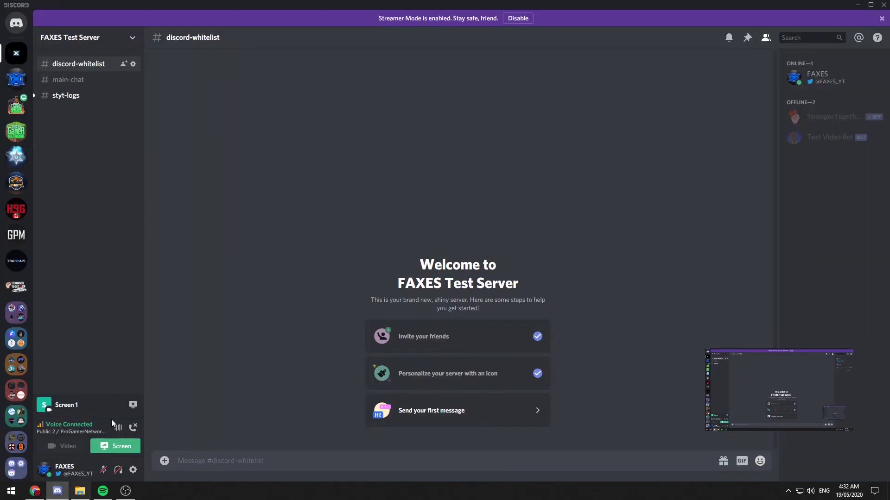
pyautogui.click(811, 137)
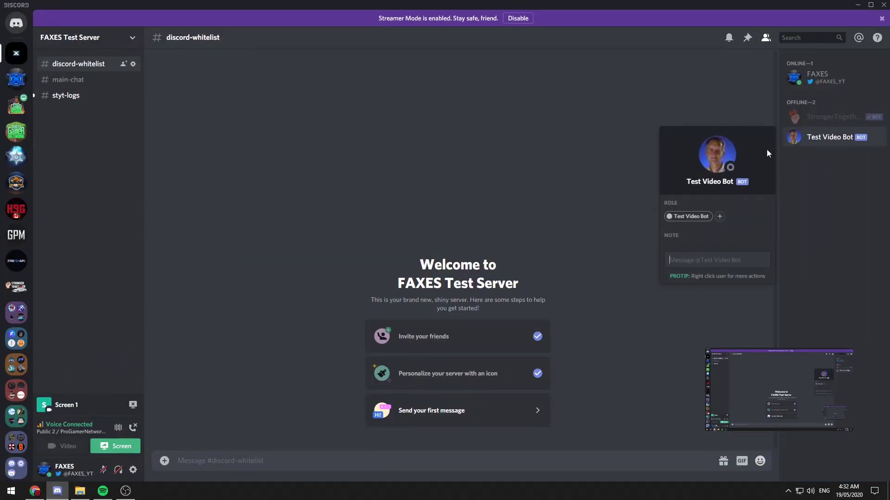
pyautogui.click(818, 158)
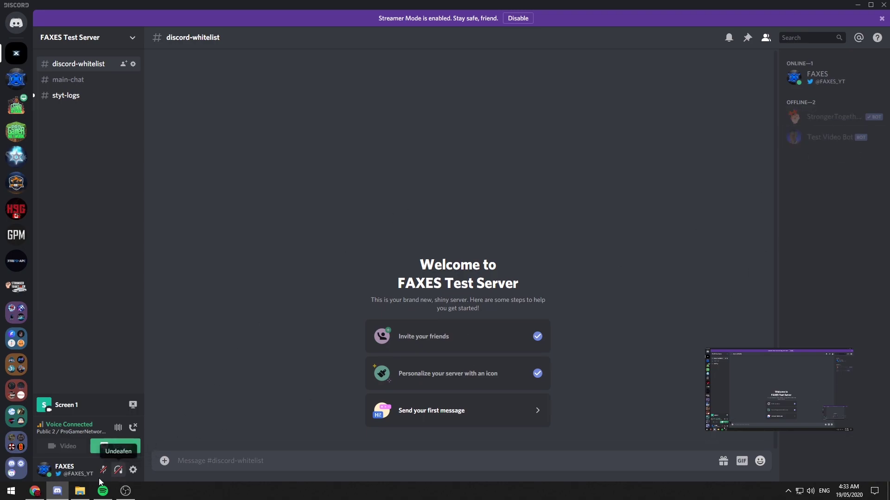
pyautogui.click(35, 491)
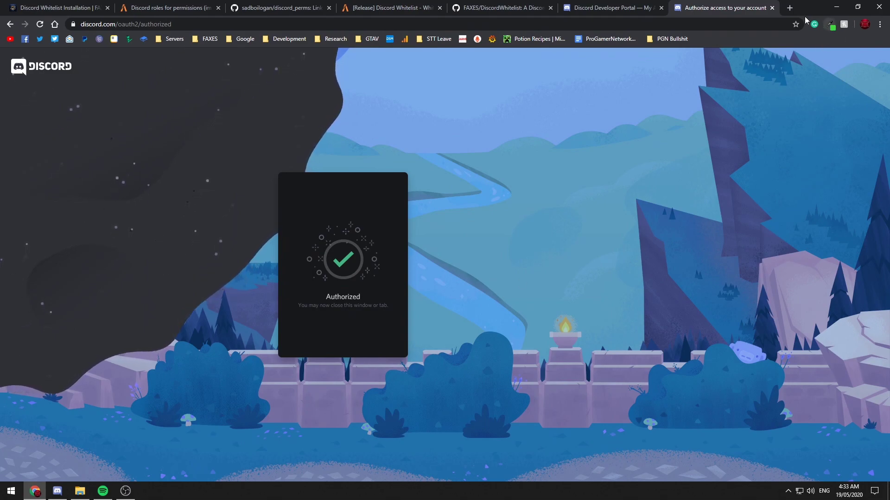
pyautogui.click(399, 5)
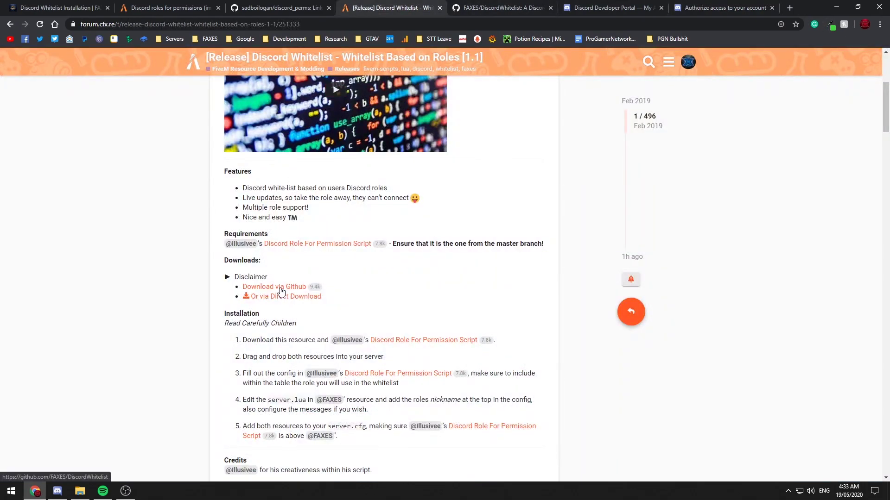